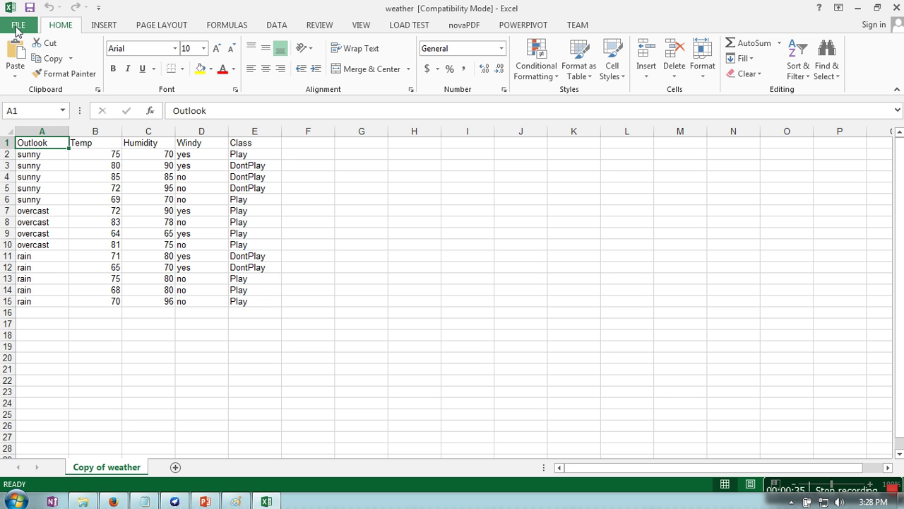
Step: Save the weather workbook to the Desktop as a CSV (Comma delimited) file named myfile
left_click(19, 26)
left_click(43, 158)
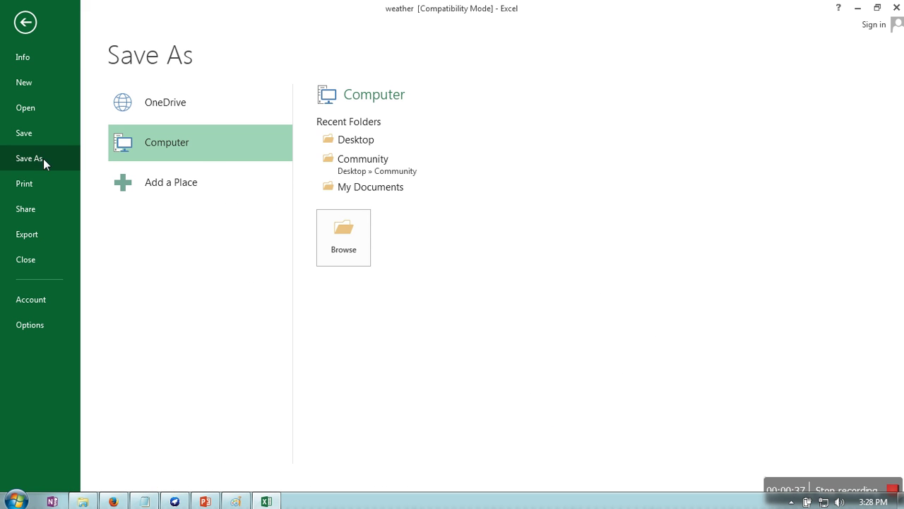
left_click(413, 142)
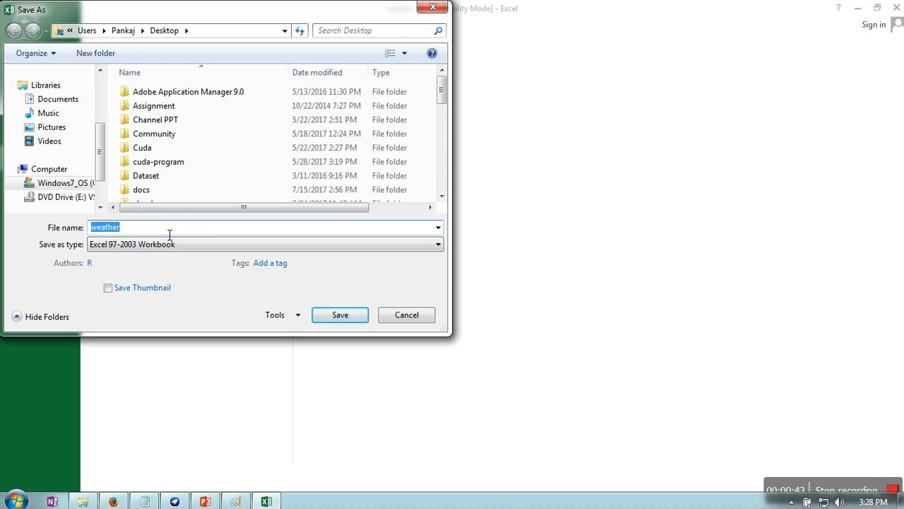
left_click(168, 244)
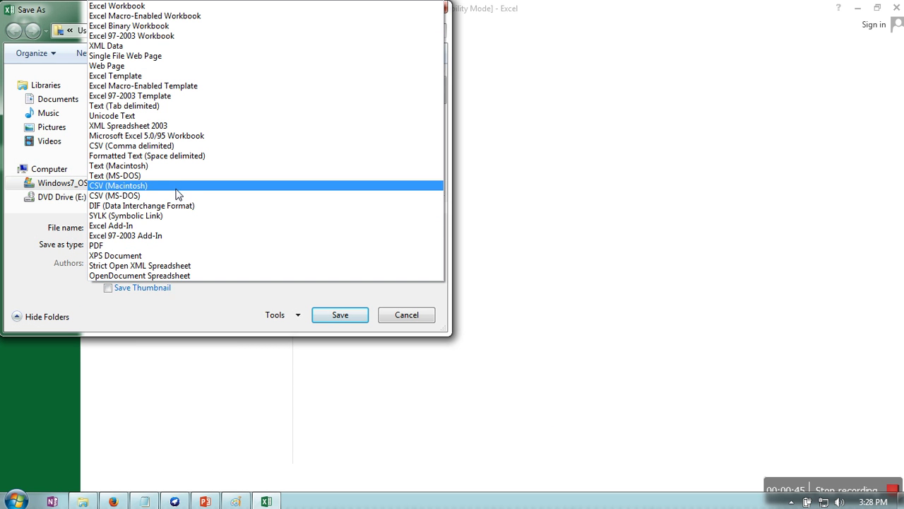
left_click(163, 146)
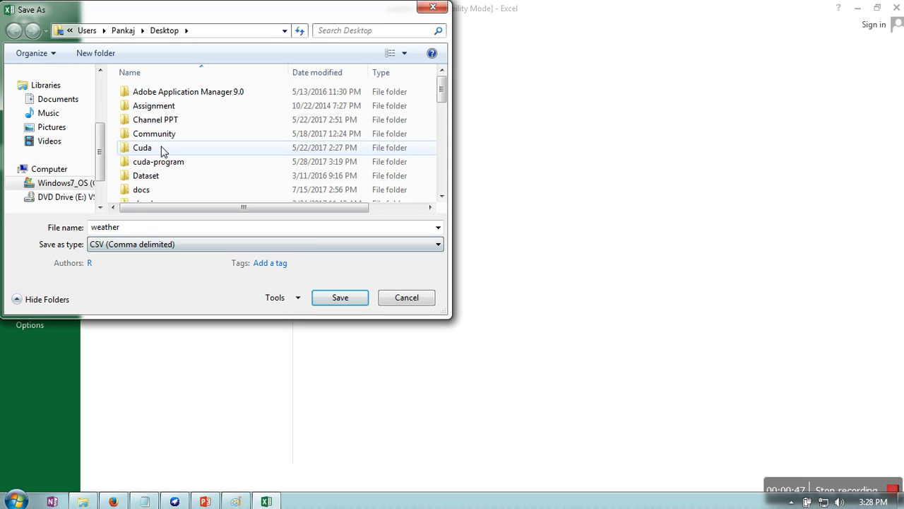
double_click(254, 227)
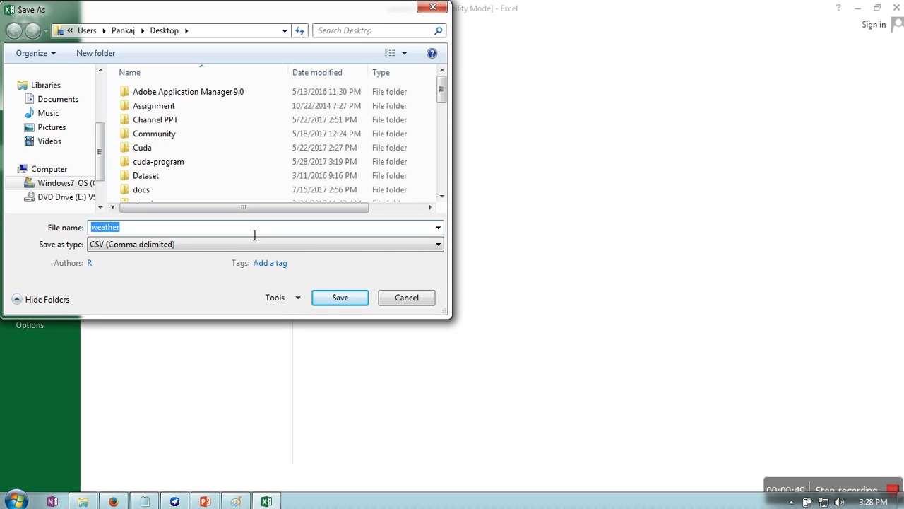
type("myfile")
left_click(360, 303)
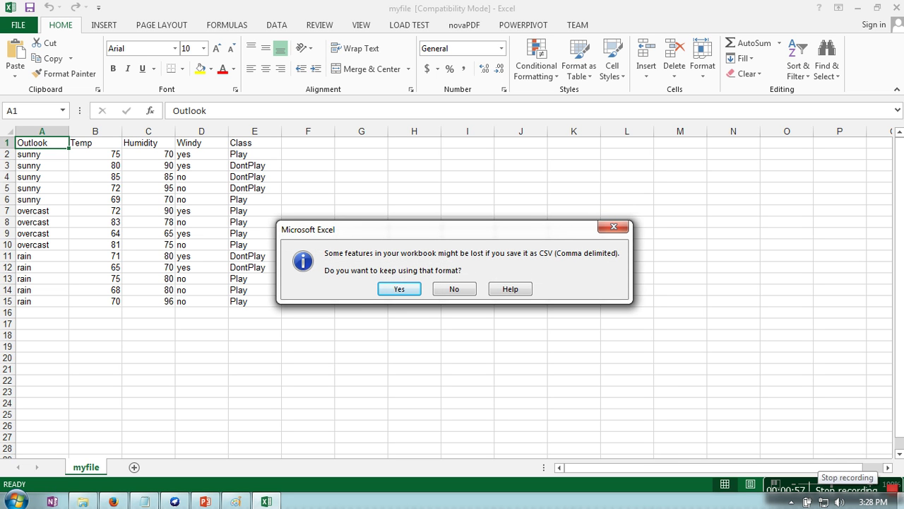
Step: Keep the CSV format, then open myfile.csv from the desktop in Notepad++
left_click(399, 289)
key("super+d")
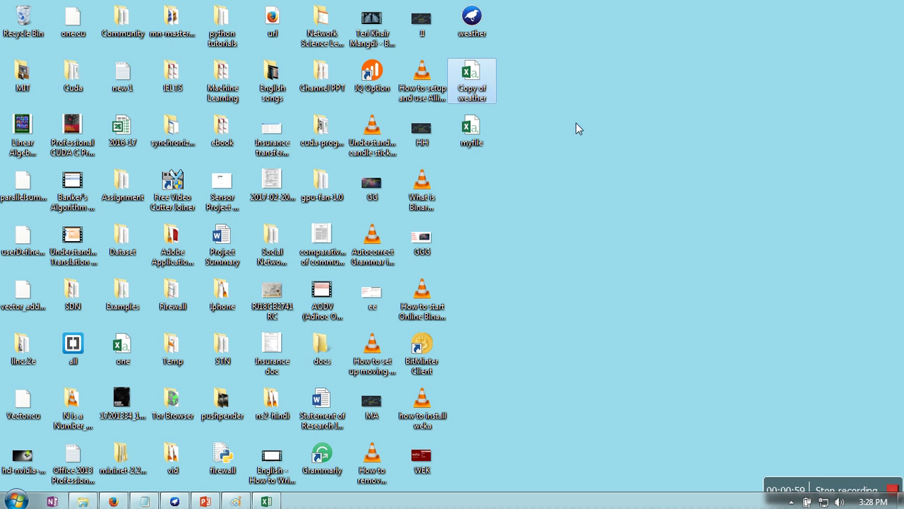
left_click_drag(535, 177, 484, 137)
double_click(467, 135)
right_click(464, 134)
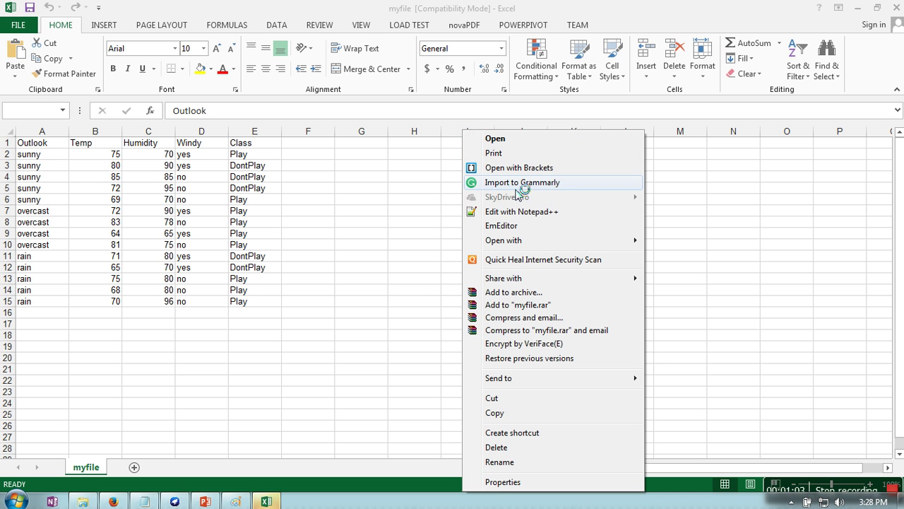
left_click(527, 211)
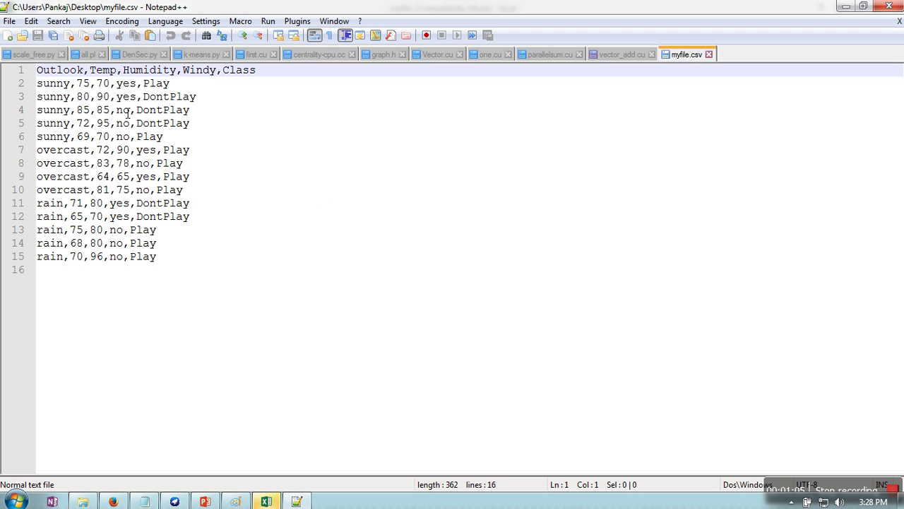
key("Return")
key("Return")
key("Return")
key("Return")
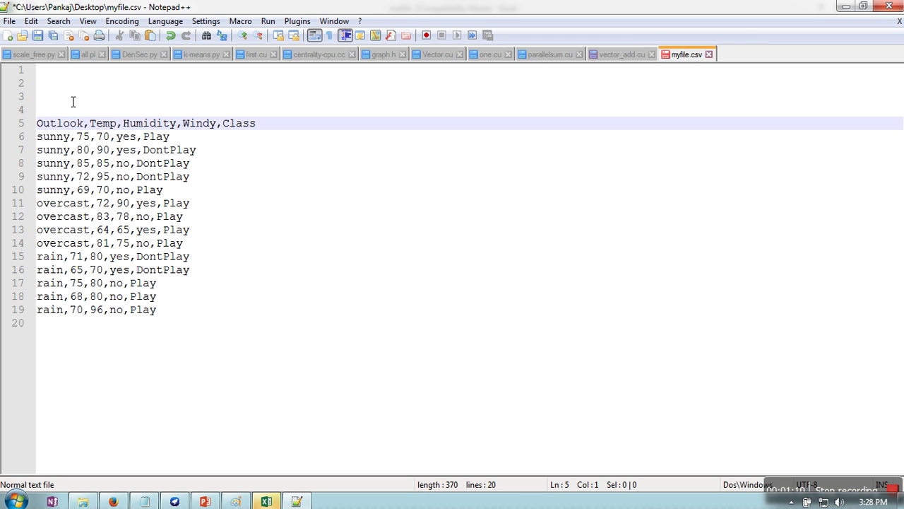
key("Up")
key("Up")
key("Up")
key("Up")
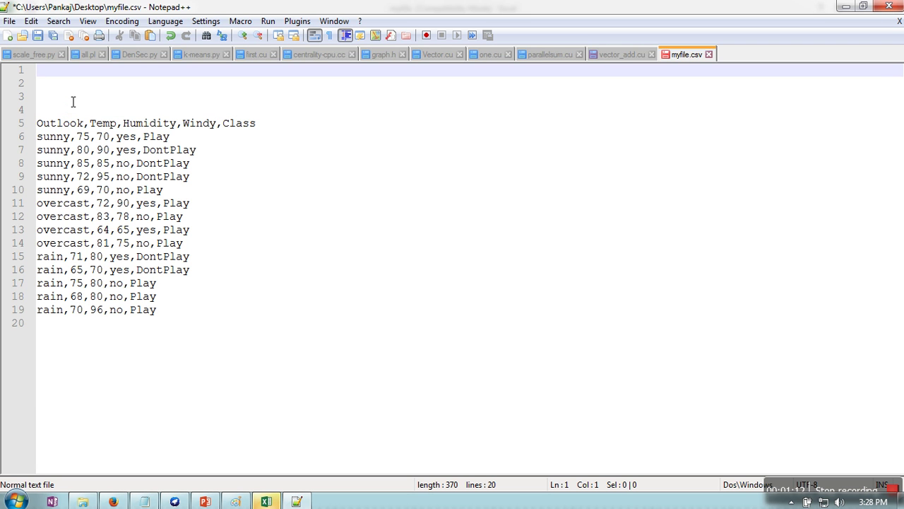
type("@relation ")
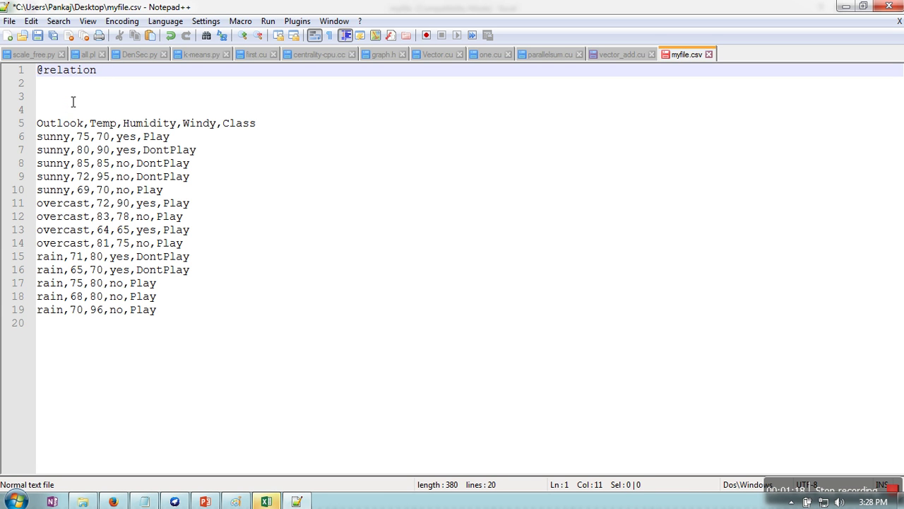
type("weather")
key("Return")
key("Return")
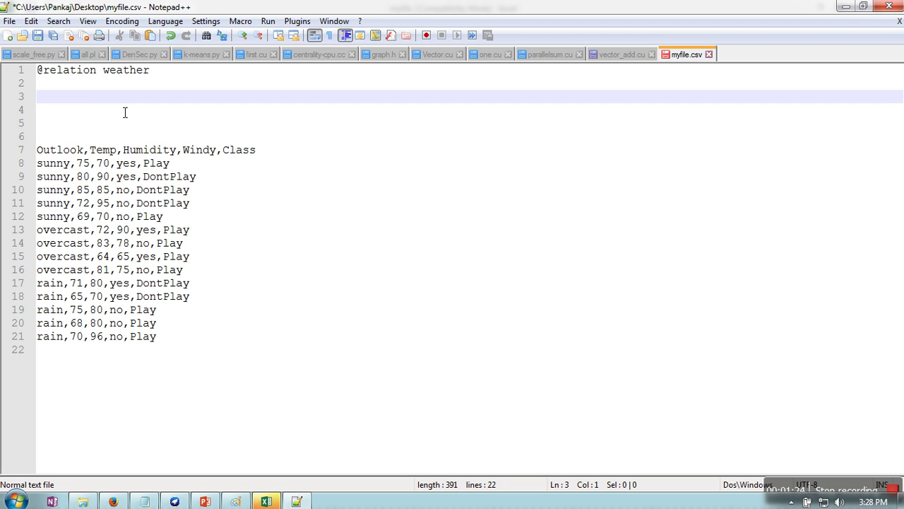
type("@")
type("attribute")
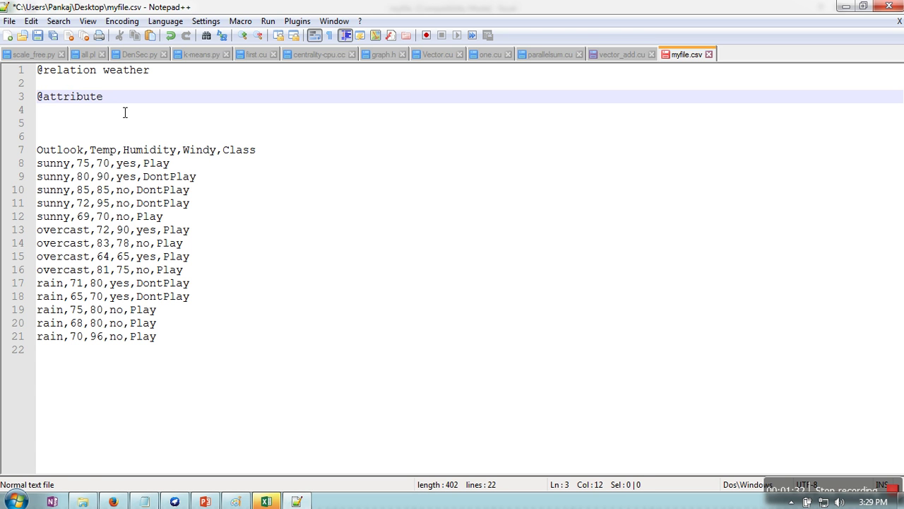
type(" outlook")
type("{}")
type("sunny, ")
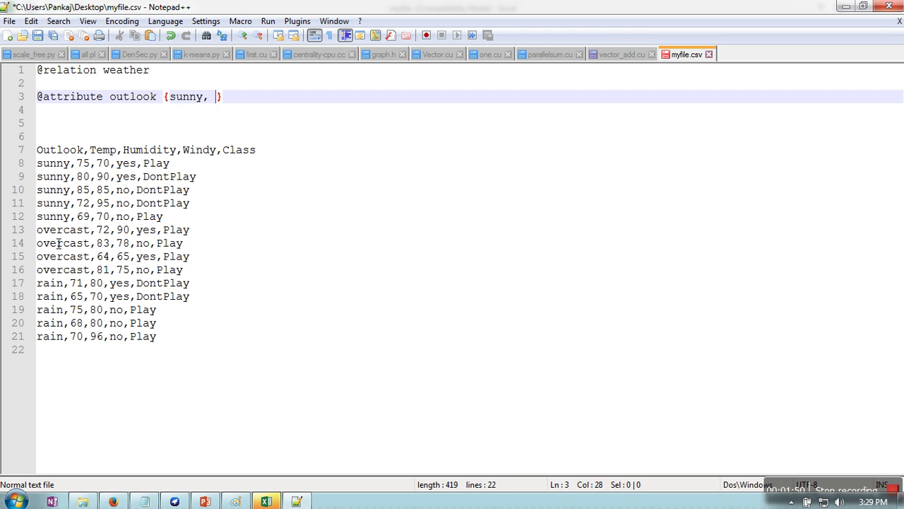
type("overa")
key("BackSpace")
type("cast,rain")
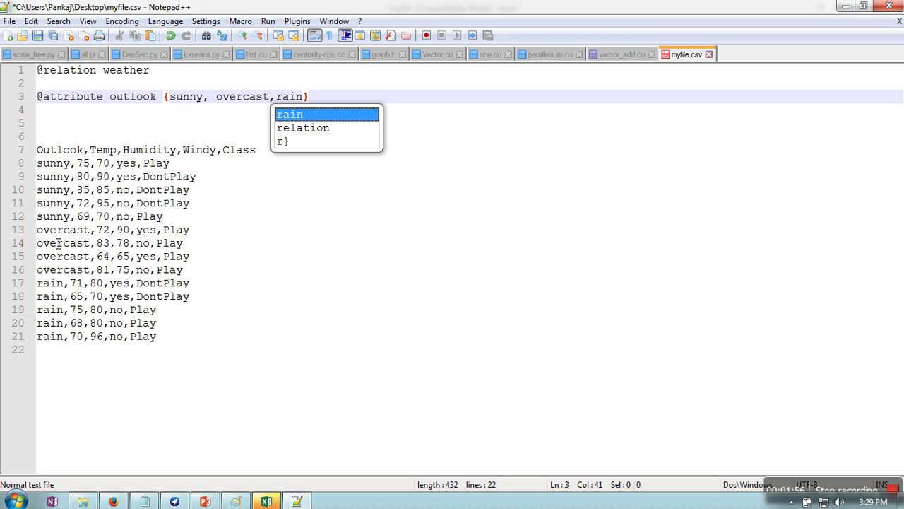
key("Left")
key("Left")
key("Left")
key("Left")
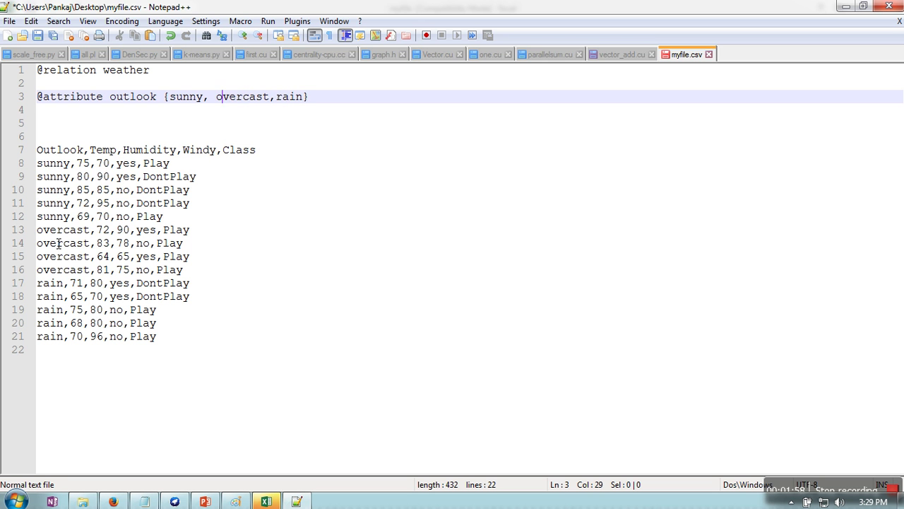
key("BackSpace")
key("Down")
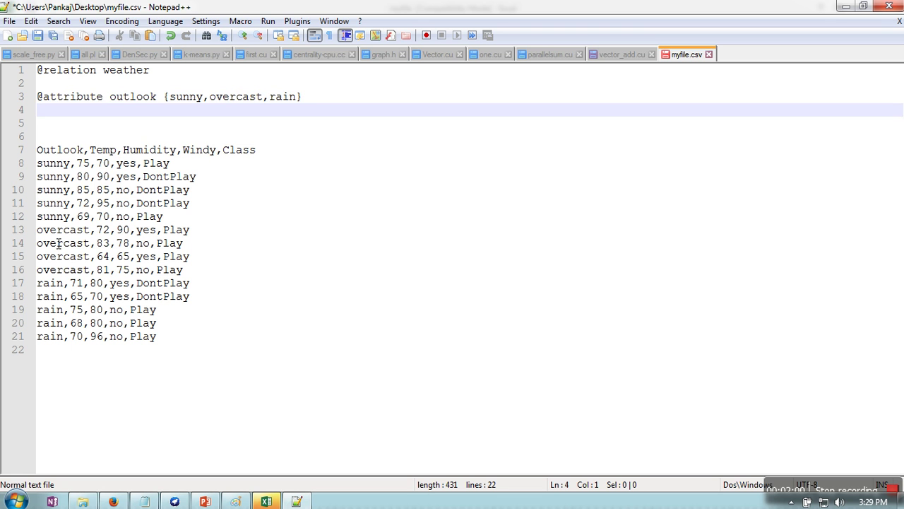
type("@attribute ")
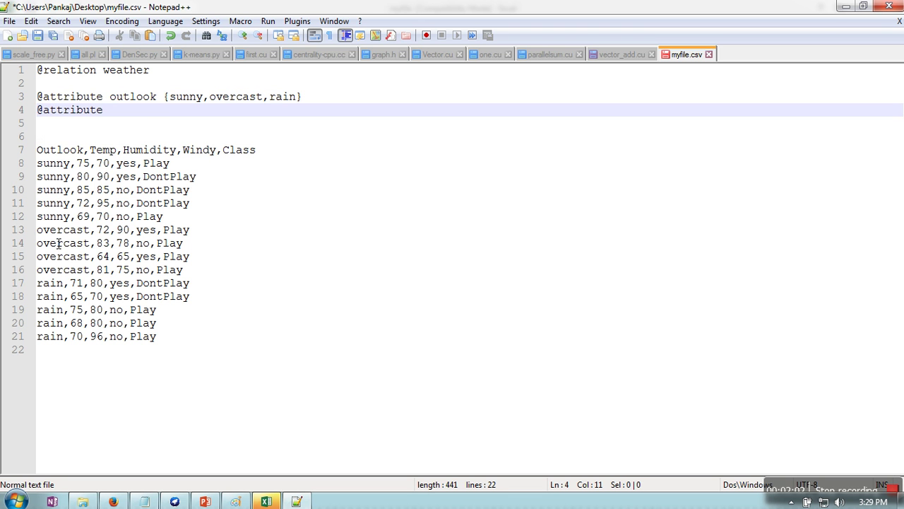
type("temp real")
key("Return")
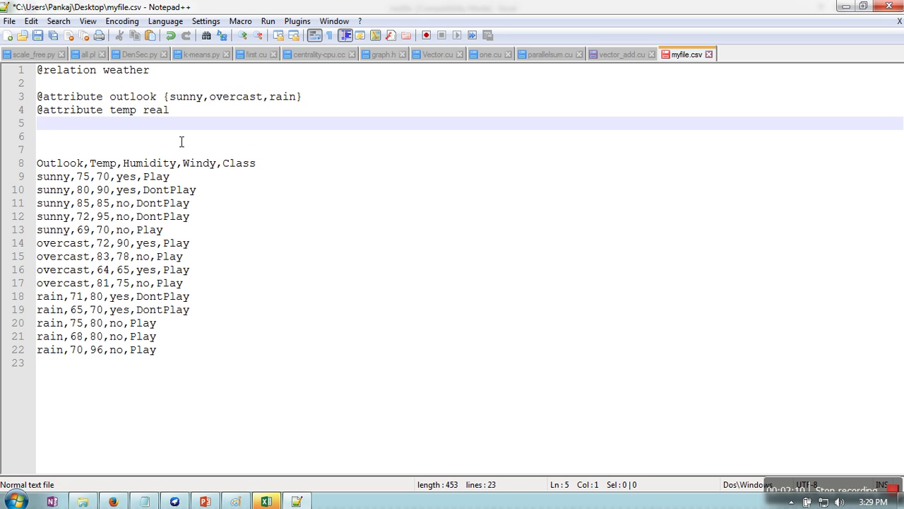
type("@attribute")
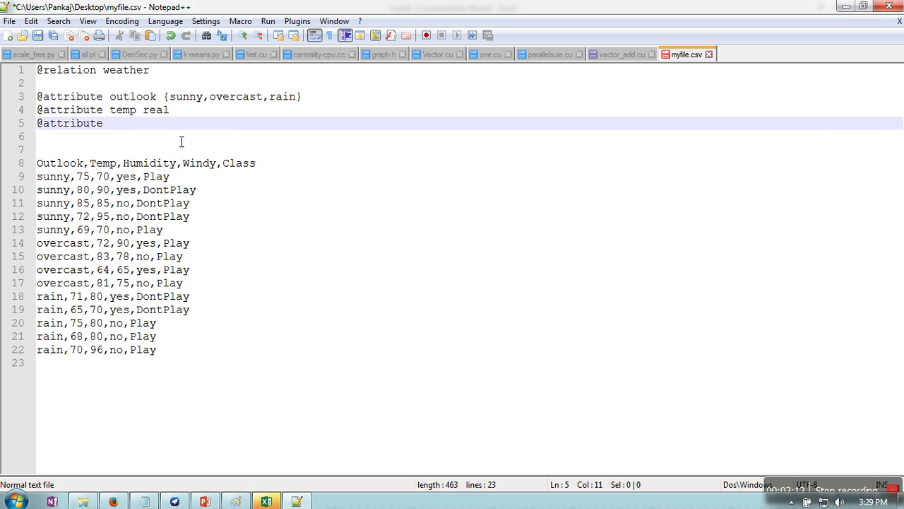
type(" humidity real")
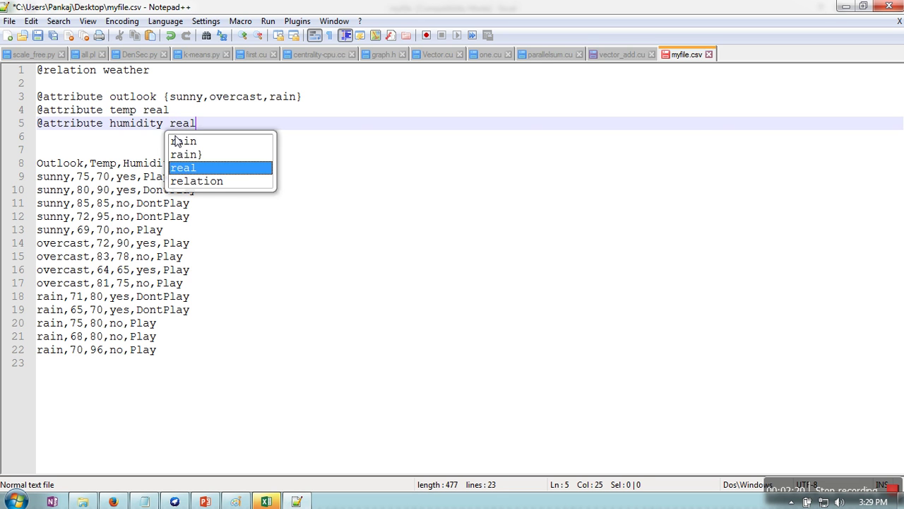
key("Escape")
key("Return")
type("@")
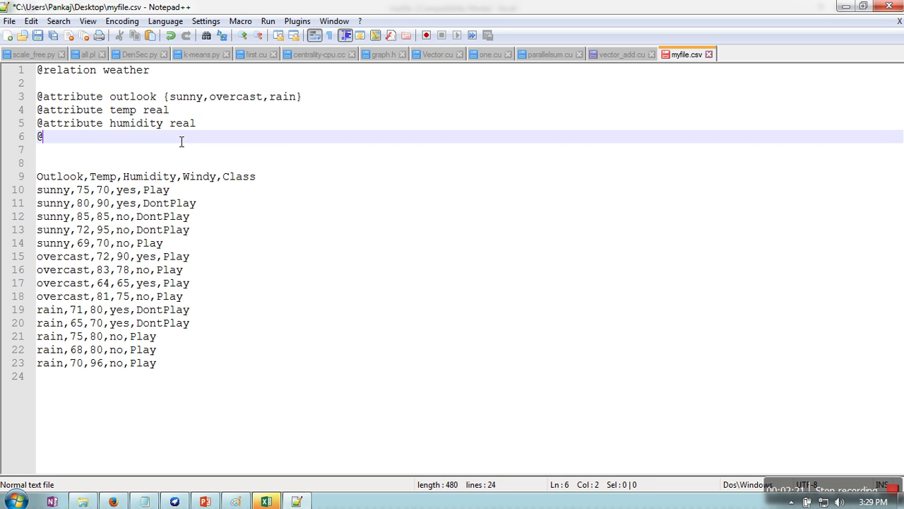
type("attribute")
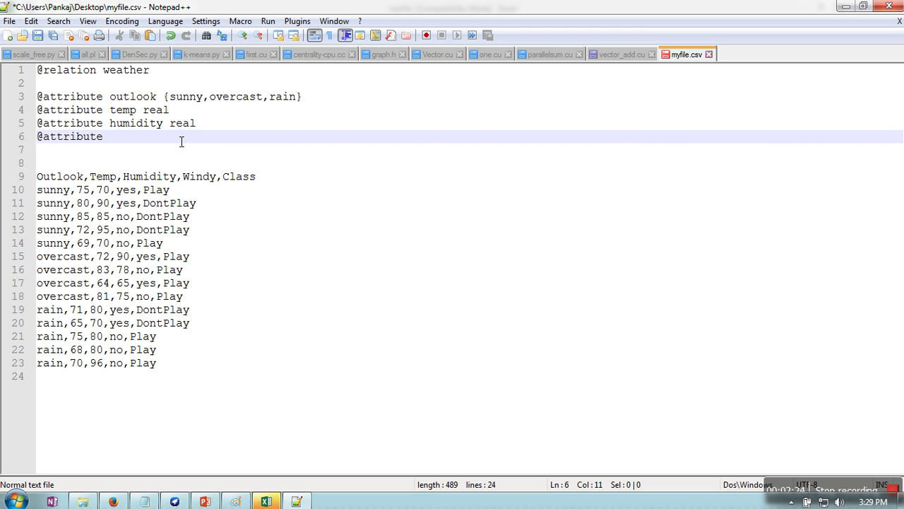
type(" windy")
type("{}")
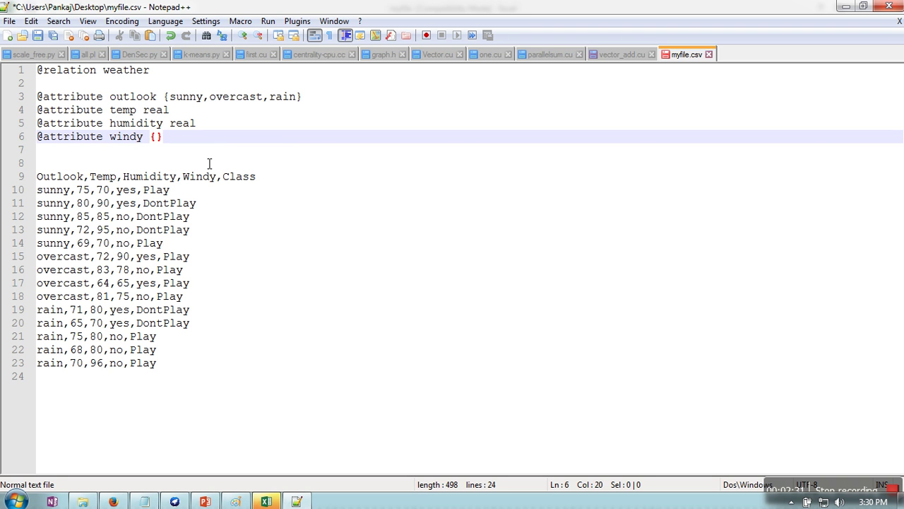
type("yes,no")
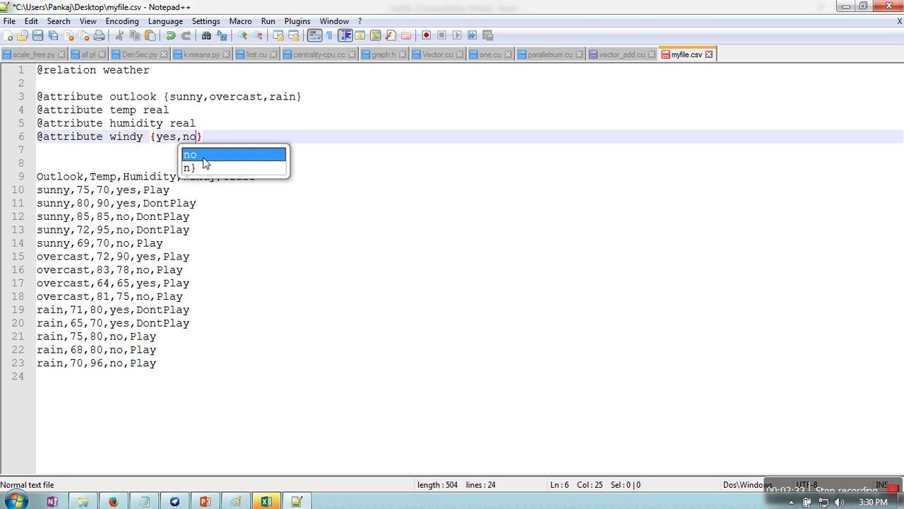
key("Right")
key("Return")
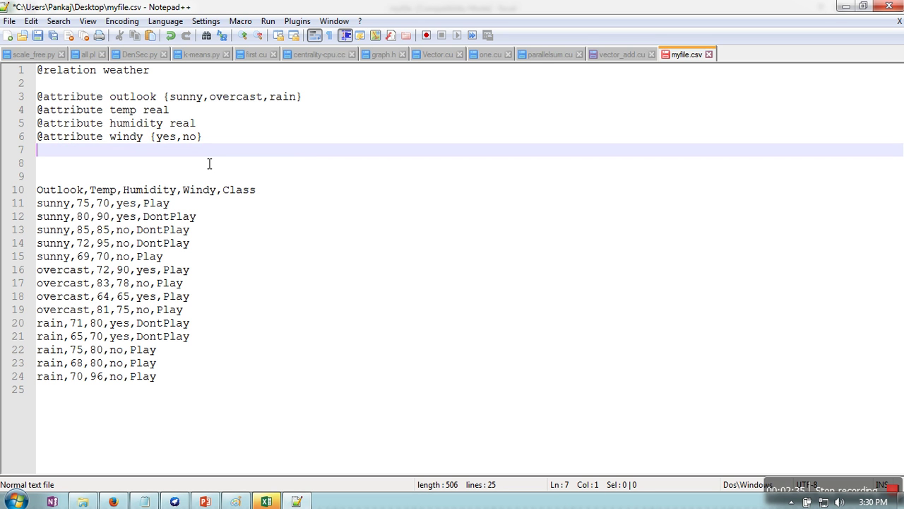
type("@attribute")
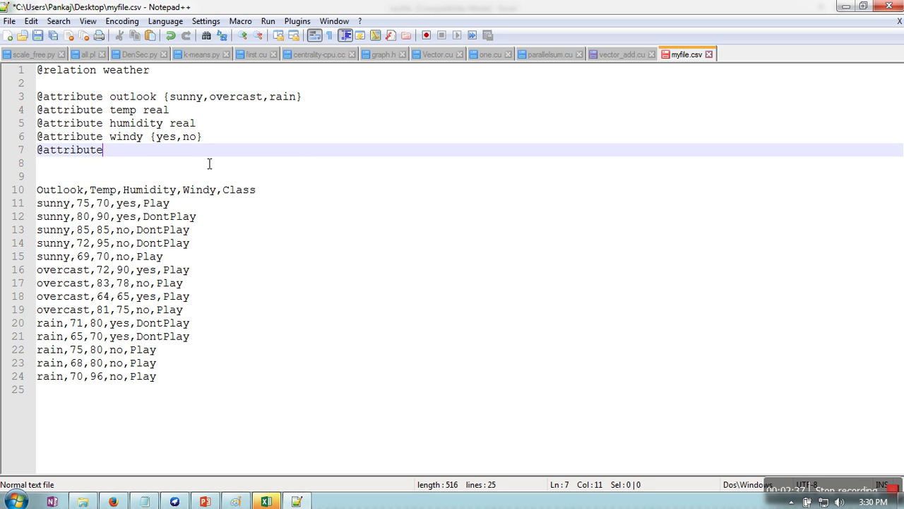
type(" class {")
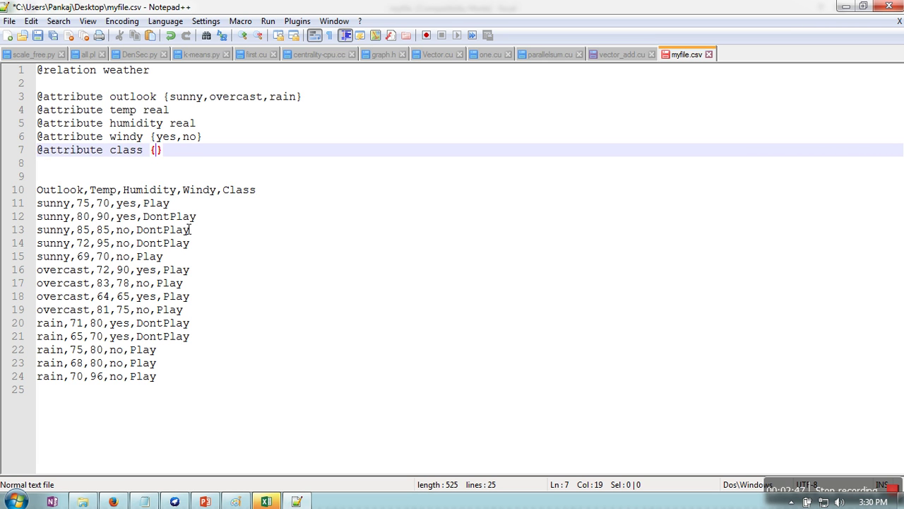
type("play,notpl")
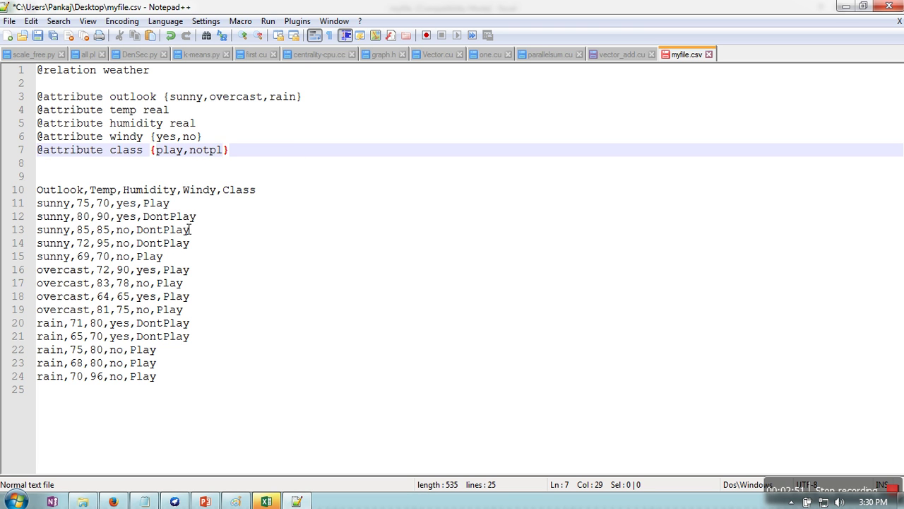
key("BackSpace")
key("BackSpace")
key("BackSpace")
key("BackSpace")
key("BackSpace")
key("BackSpace")
key("BackSpace")
key("BackSpace")
key("BackSpace")
key("BackSpace")
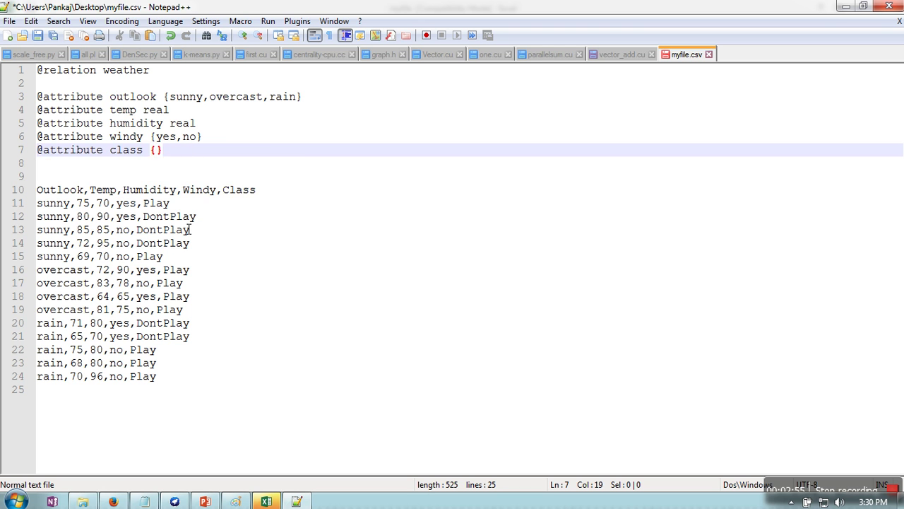
type("Play,DontPlay")
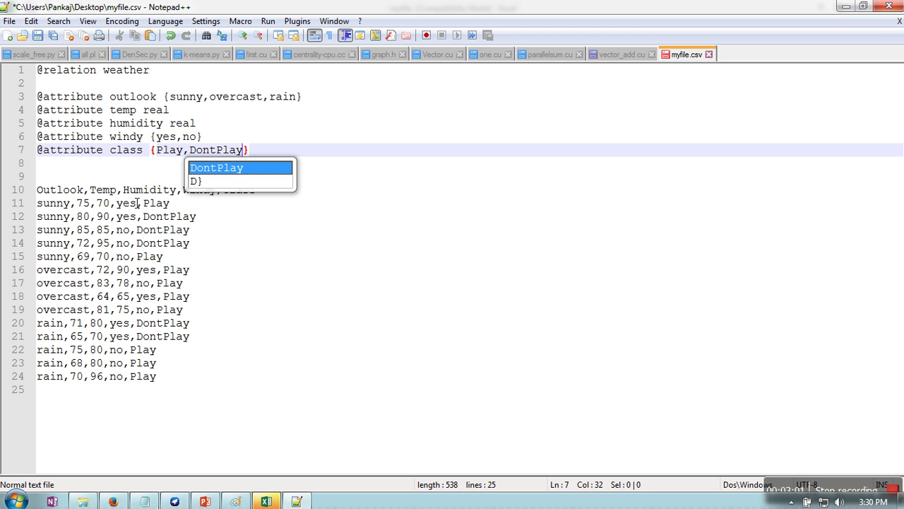
left_click(168, 203)
left_click(255, 189)
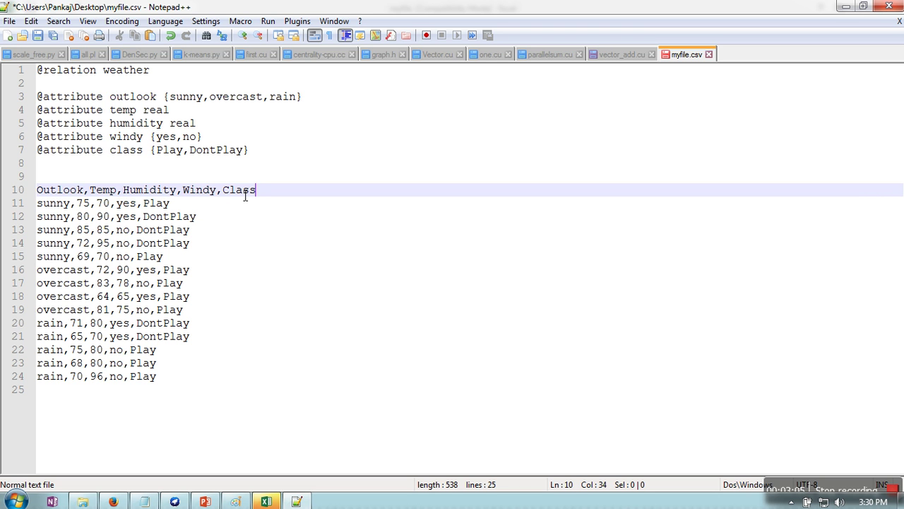
key("BackSpace")
key("BackSpace")
key("BackSpace")
key("BackSpace")
key("BackSpace")
key("BackSpace")
key("BackSpace")
key("BackSpace")
key("BackSpace")
key("BackSpace")
key("BackSpace")
key("BackSpace")
key("BackSpace")
key("BackSpace")
key("BackSpace")
key("BackSpace")
key("BackSpace")
key("BackSpace")
key("BackSpace")
key("BackSpace")
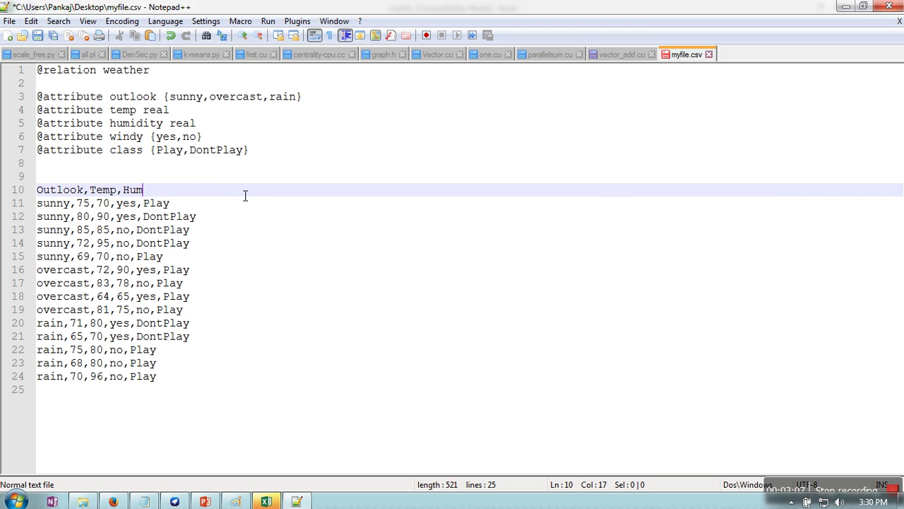
key("BackSpace")
key("BackSpace")
key("BackSpace")
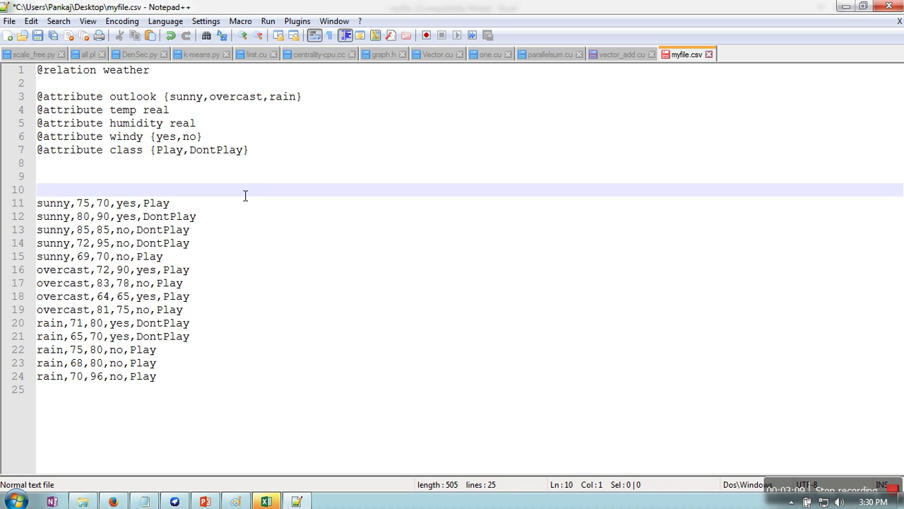
type("@data")
Step: Save the file to the Desktop as myfile.arff
left_click(10, 23)
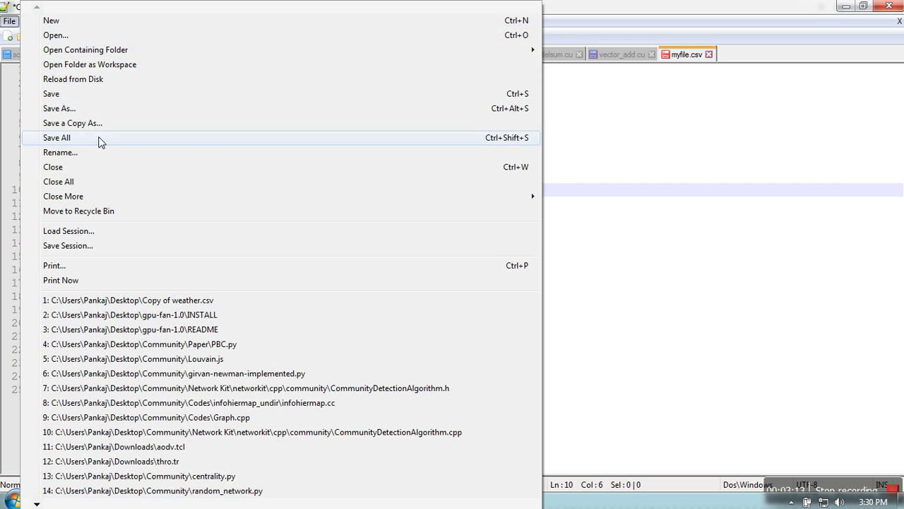
left_click(84, 110)
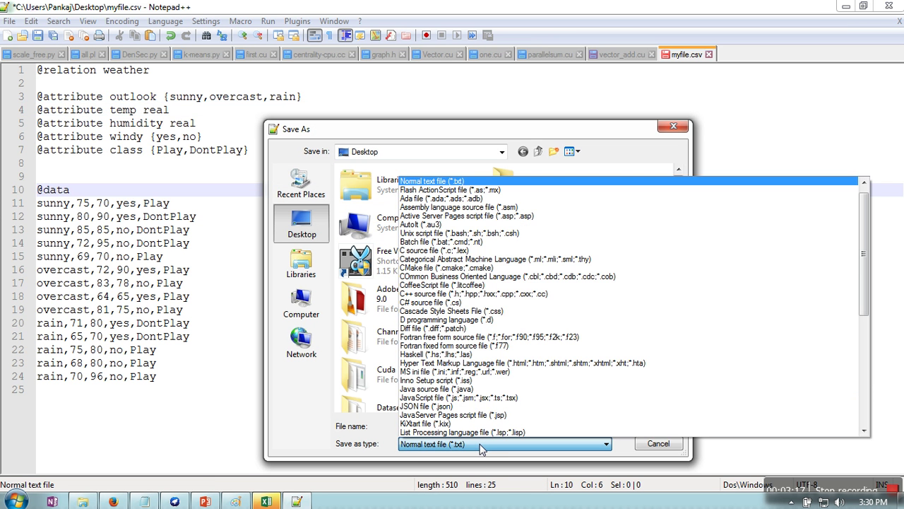
left_click(480, 450)
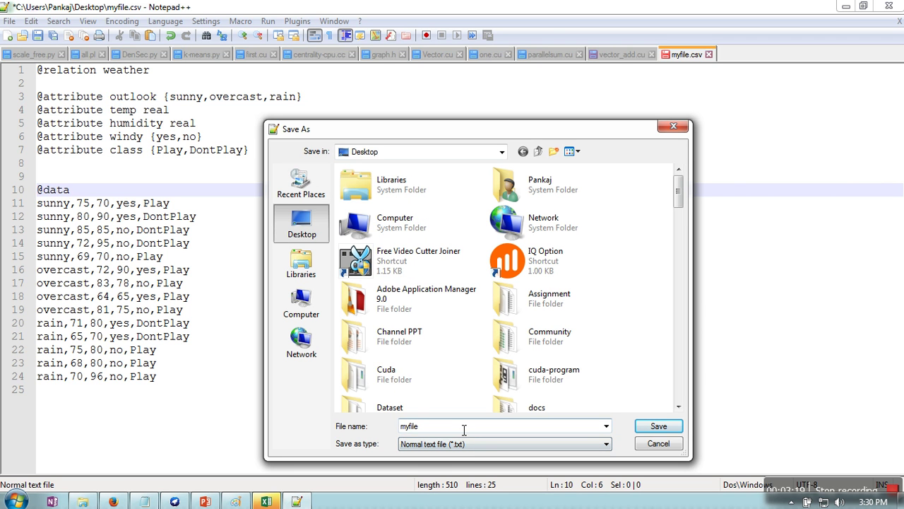
left_click(464, 430)
left_click(465, 430)
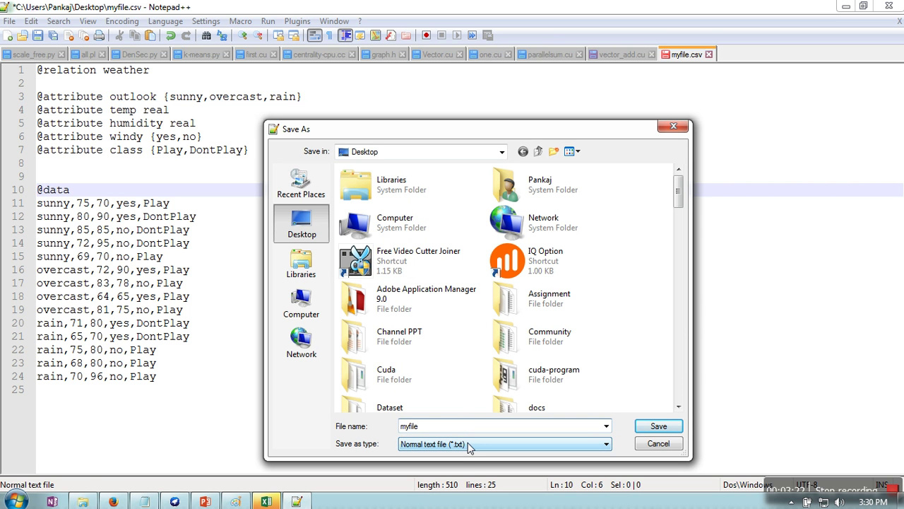
type(".")
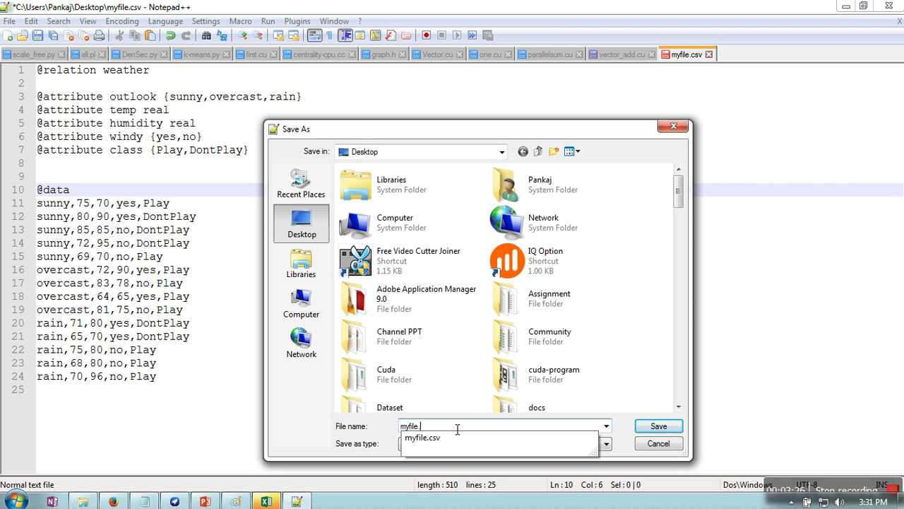
type("arff")
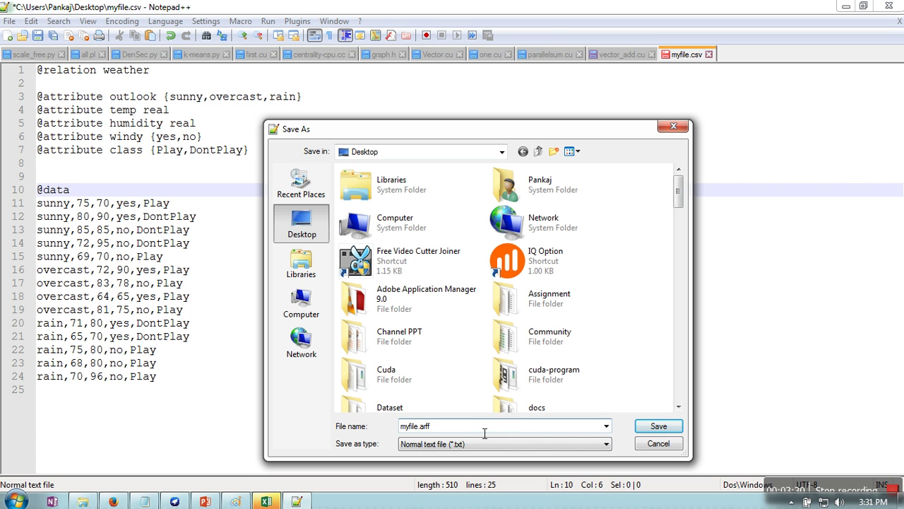
left_click(657, 426)
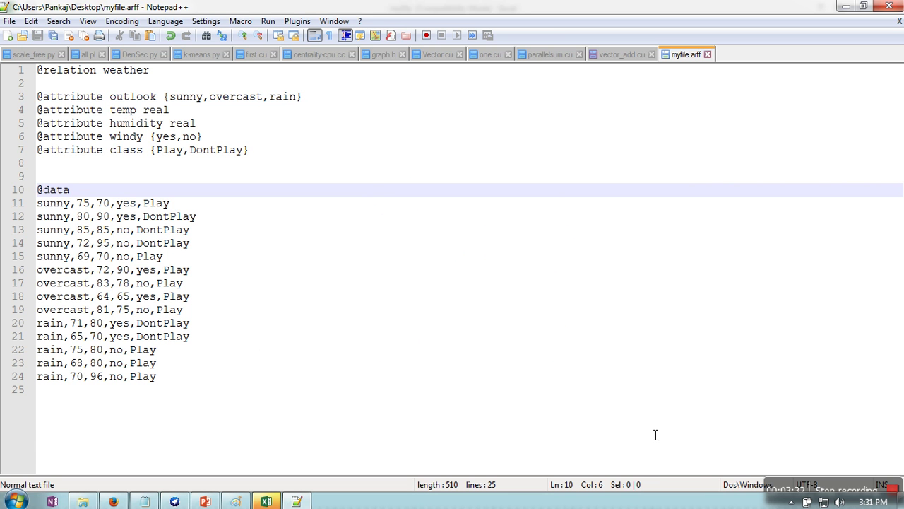
Step: Launch the WEKA Explorer from the GUI Chooser and center its window
left_click(175, 501)
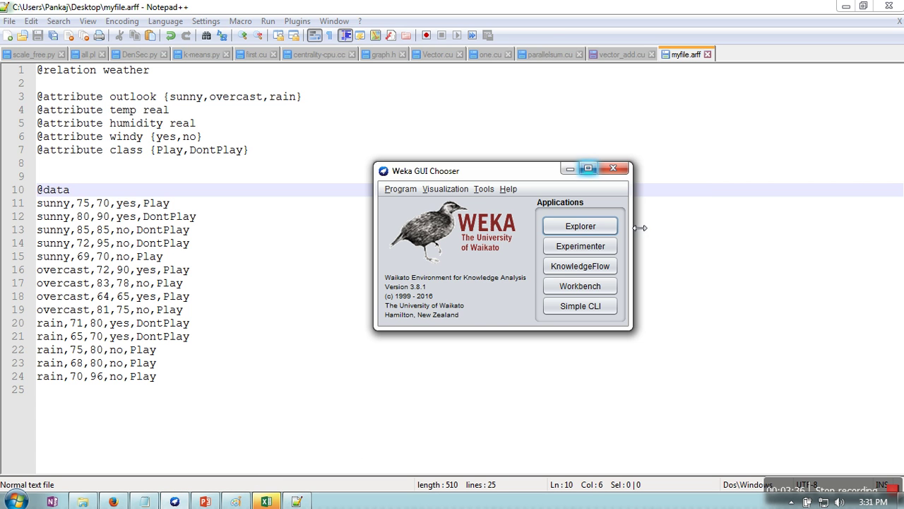
left_click(596, 226)
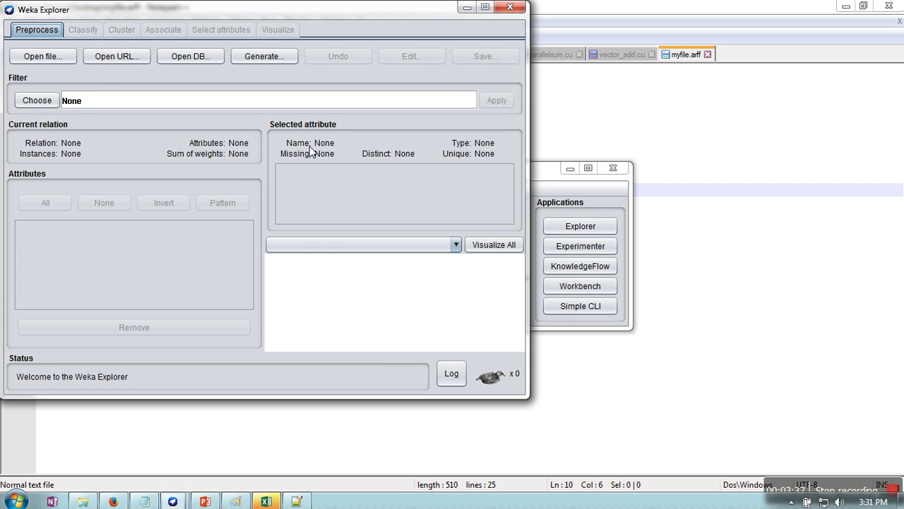
left_click_drag(150, 8, 325, 53)
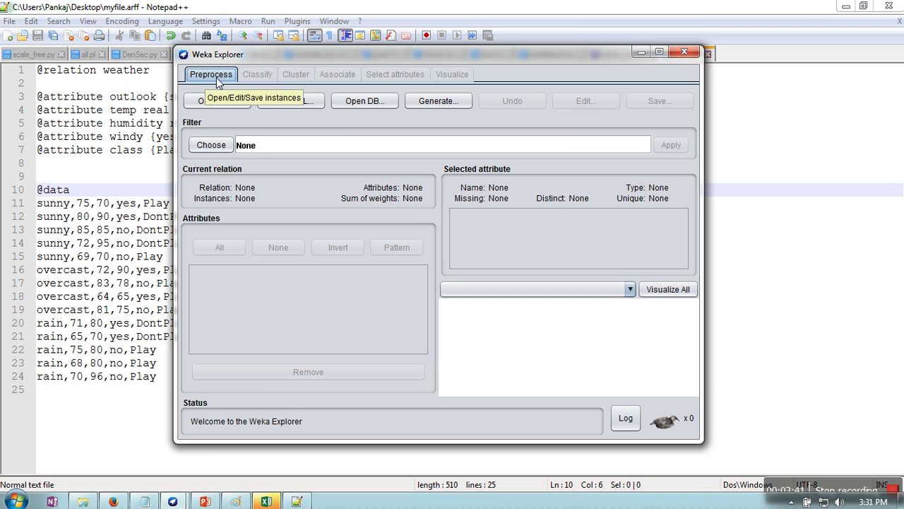
Step: In the Open file dialog, browse to the Desktop and select myfile.arff
left_click(209, 107)
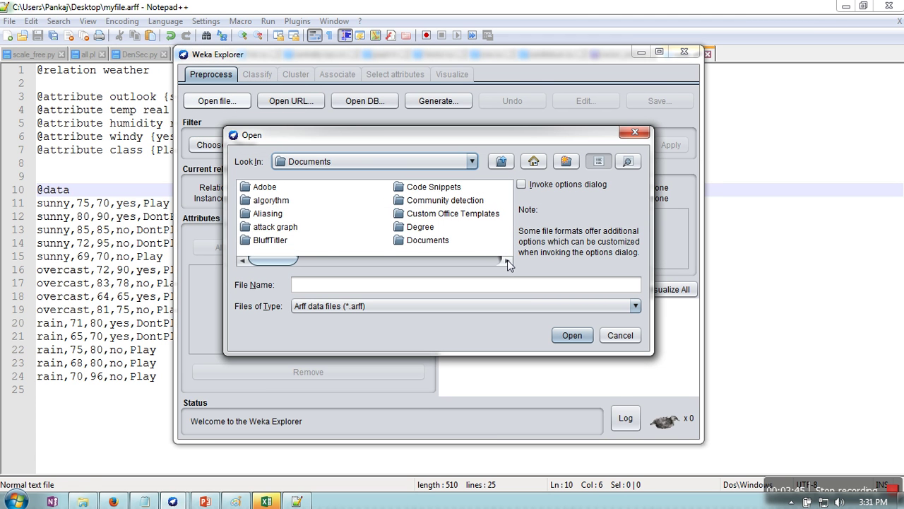
left_click_drag(508, 262, 508, 262)
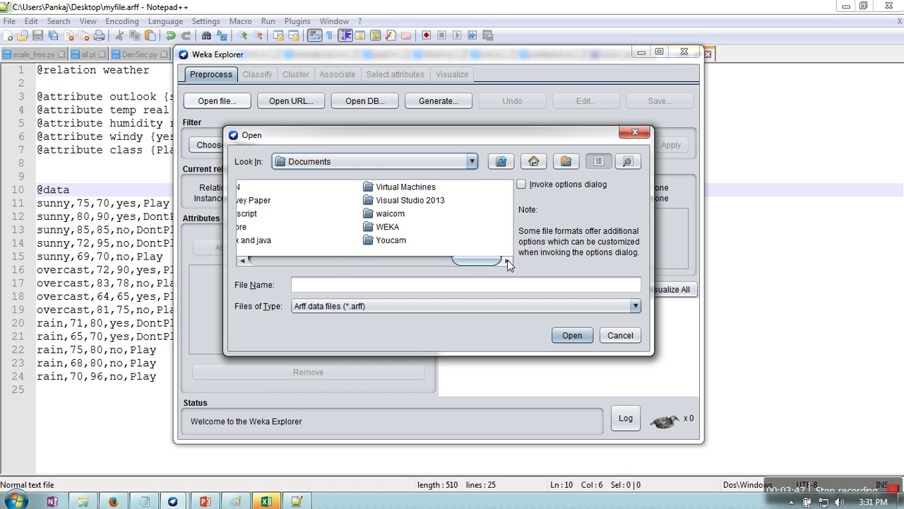
left_click(332, 162)
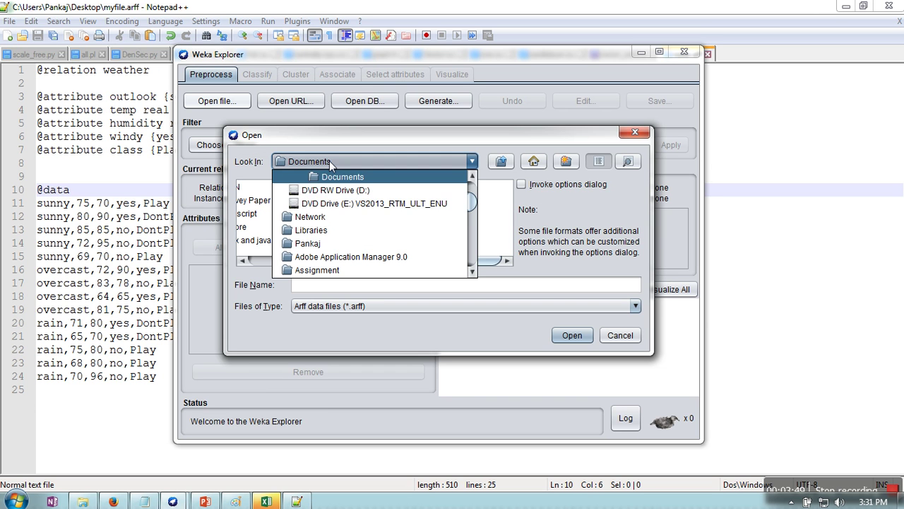
scroll(368, 212, "up", 2)
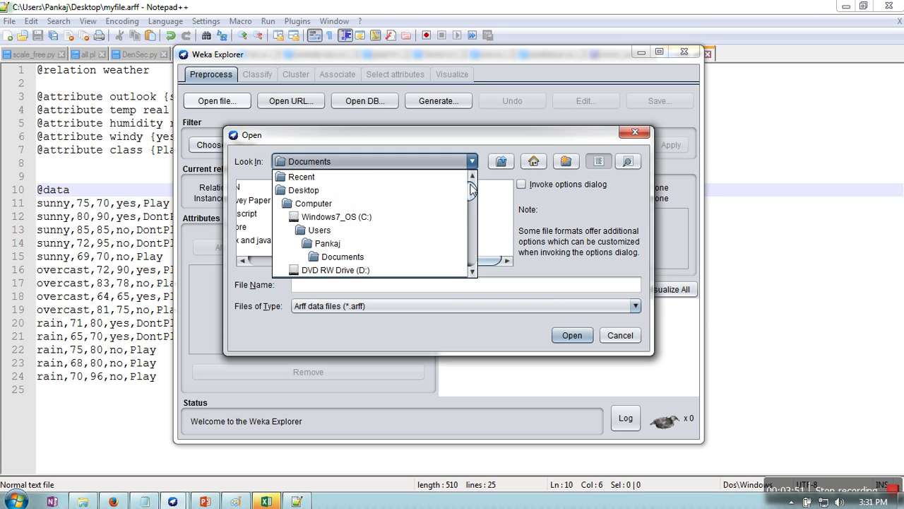
left_click(323, 190)
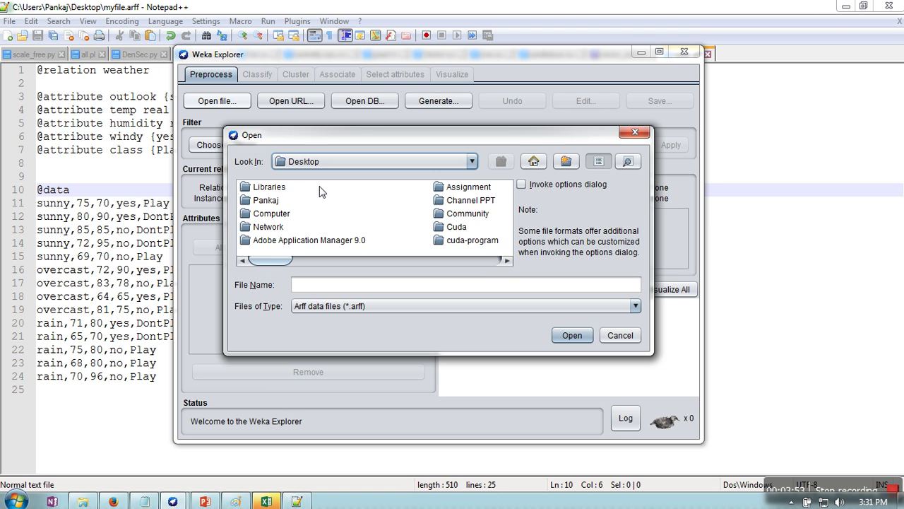
left_click(506, 261)
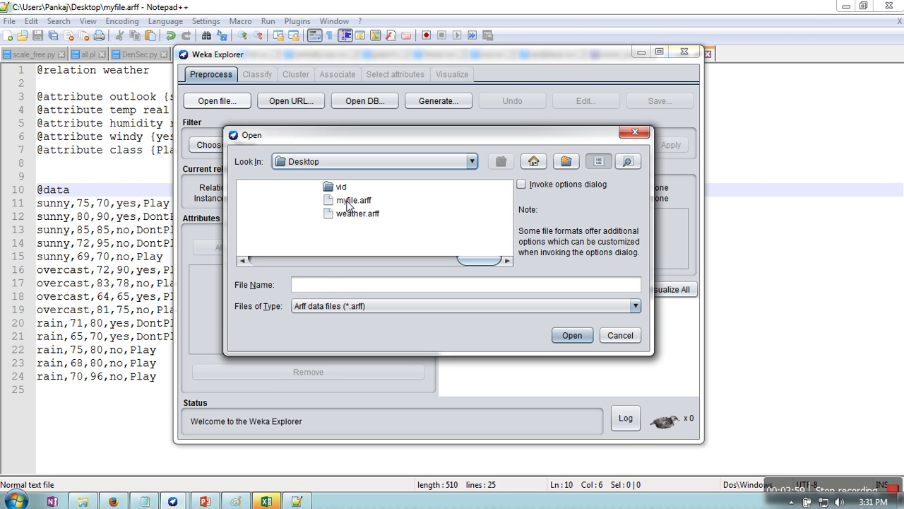
left_click(348, 202)
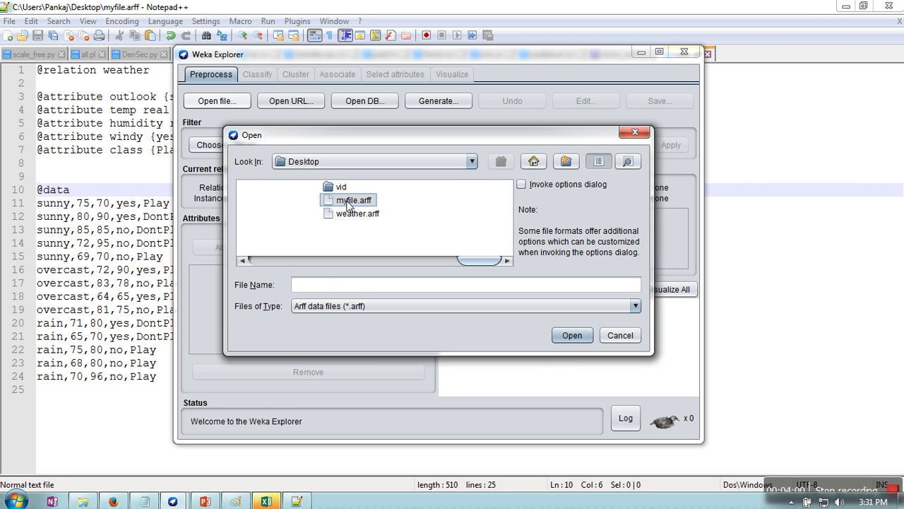
Step: Load myfile.arff (weather, 14 instances, 5 attributes) and view the temp and outlook statistics
left_click(586, 335)
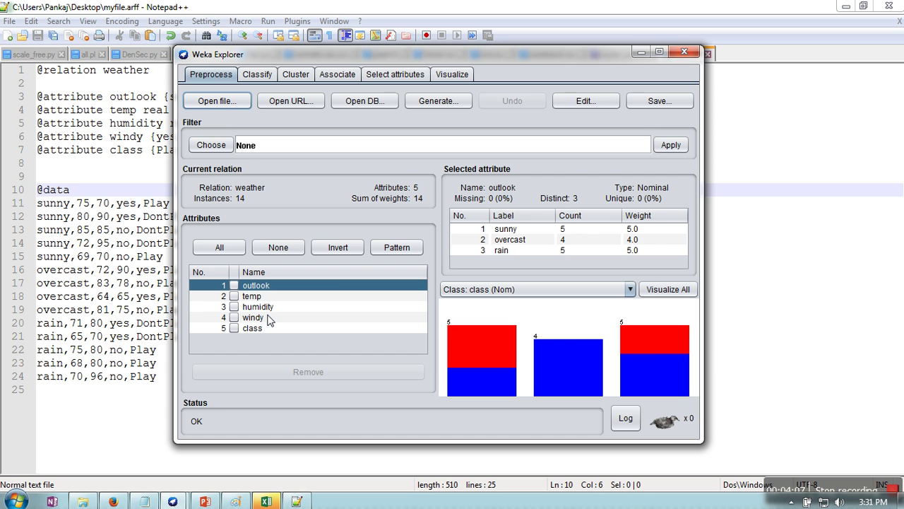
left_click(234, 296)
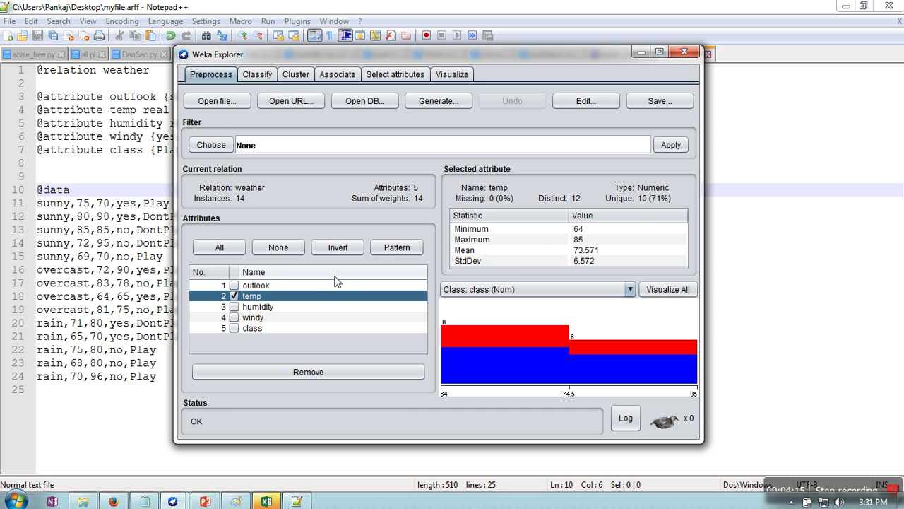
left_click(234, 286)
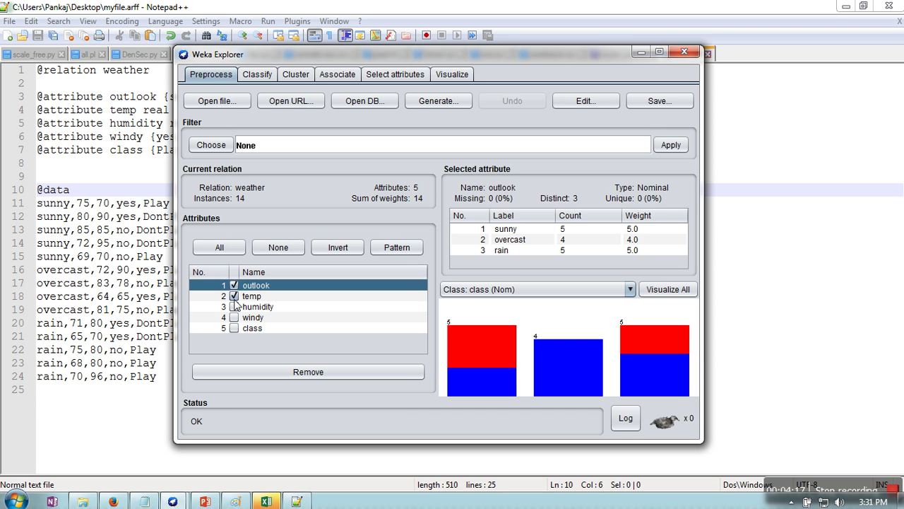
left_click(234, 296)
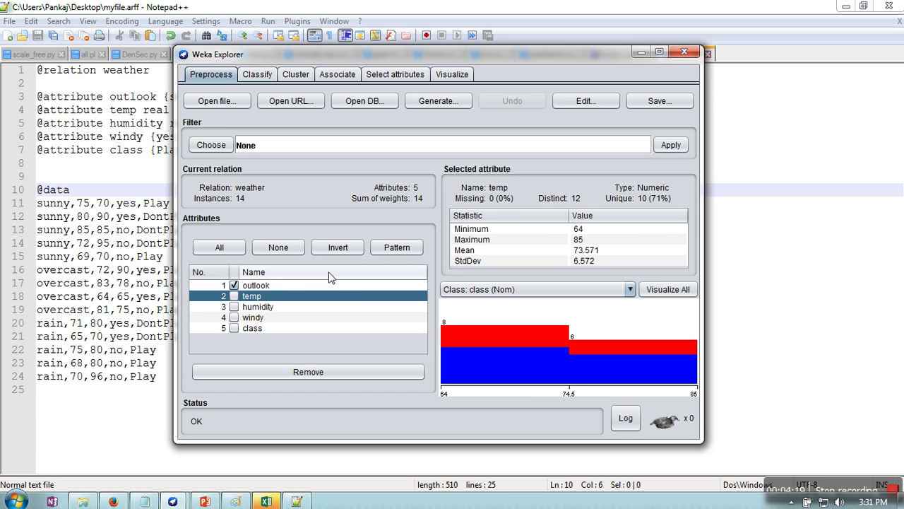
left_click(234, 286)
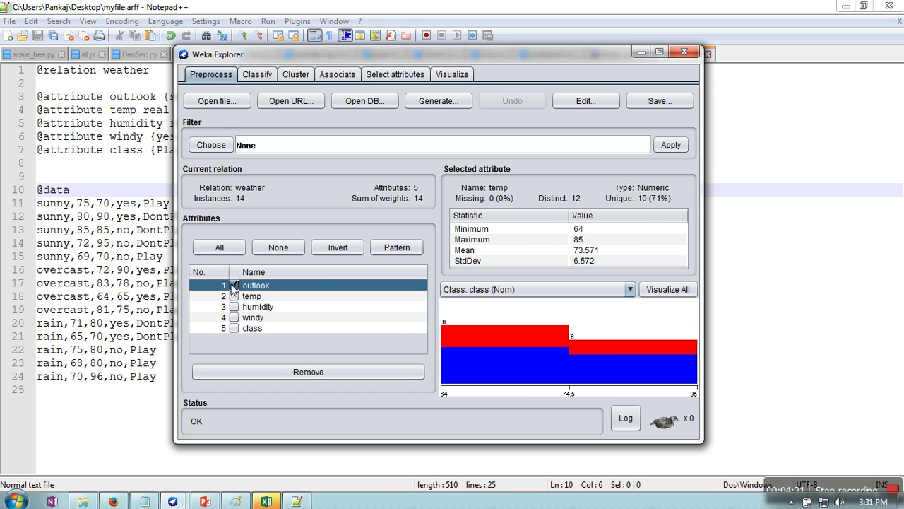
left_click(234, 286)
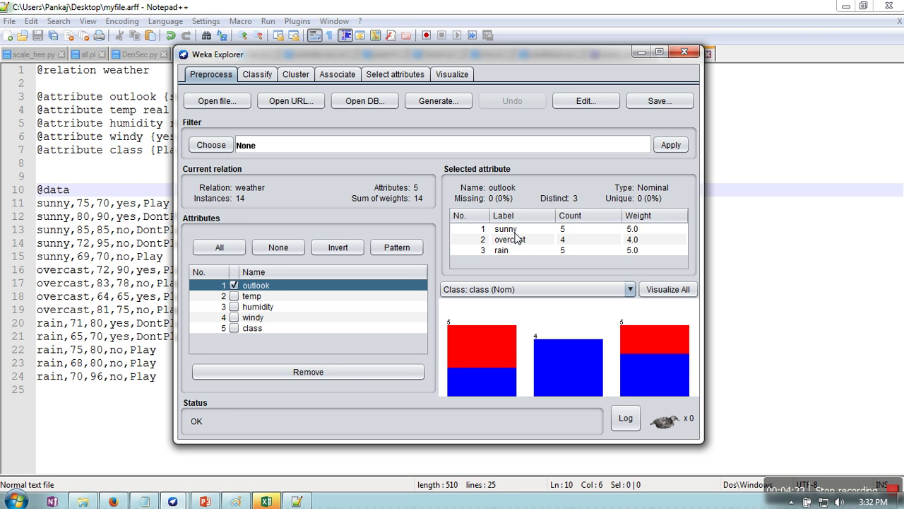